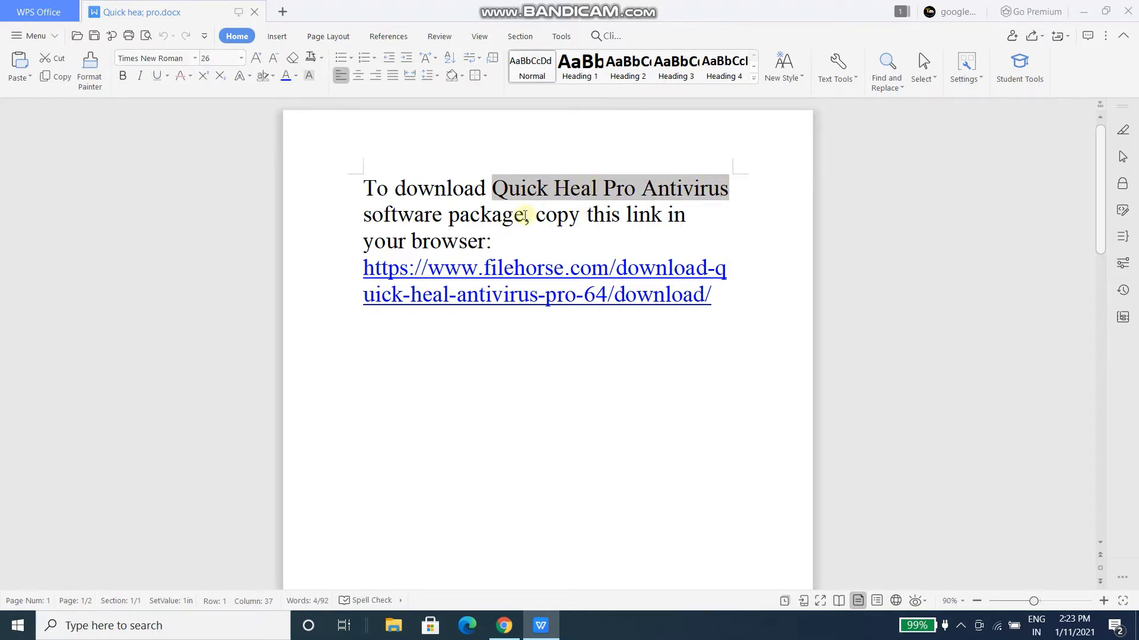
- Replace the word 'package' with 'setup file,' so the sentence reads 'software setup file'
left_click_drag(525, 215, 450, 218)
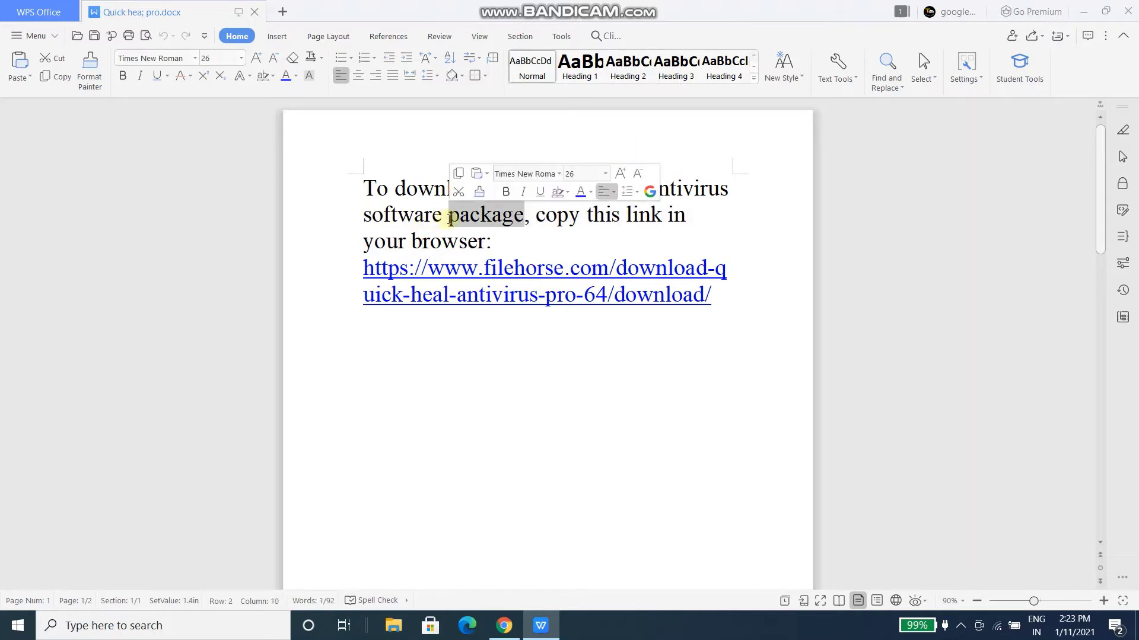
type("setup f")
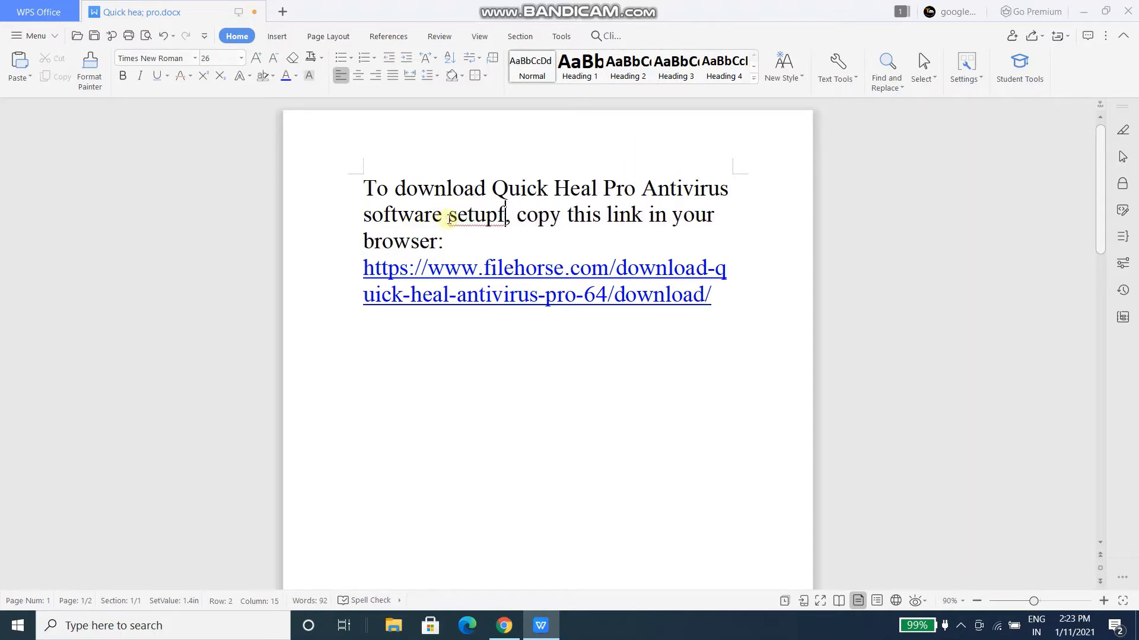
type("ile,")
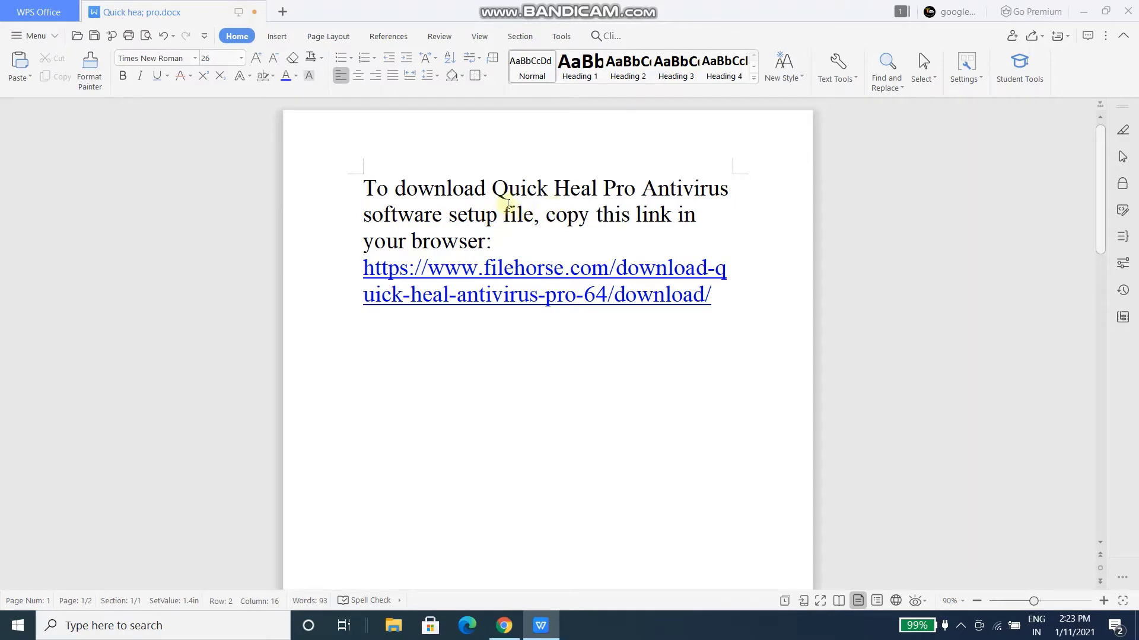
left_click_drag(492, 189, 529, 215)
- Copy the whole filehorse download link from the note and return to the browser
left_click(482, 264)
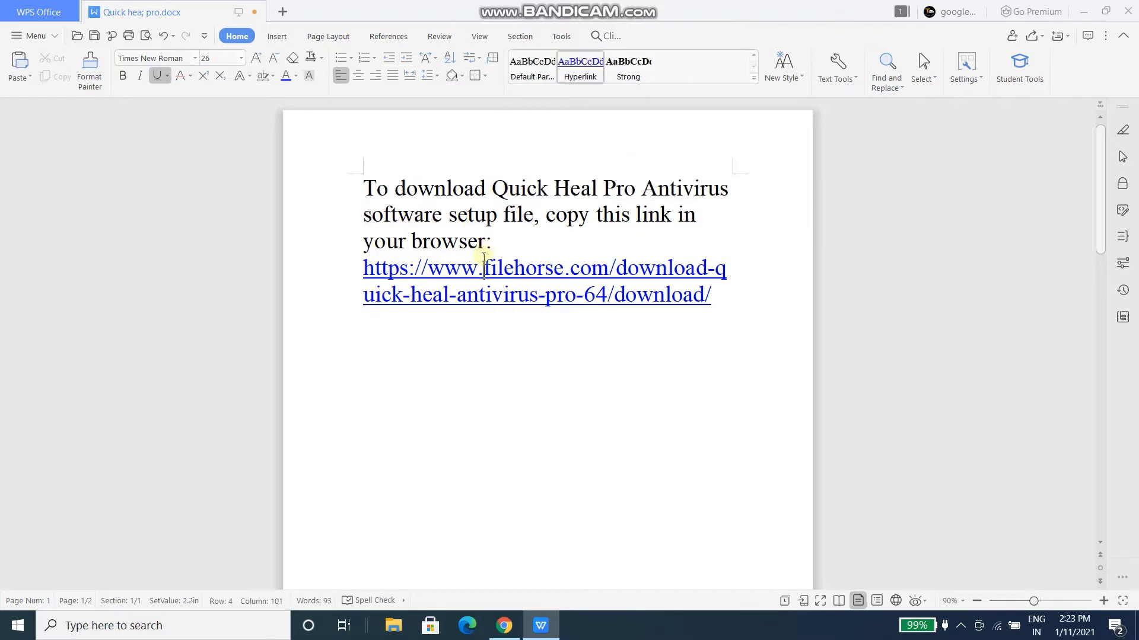
left_click_drag(364, 268, 713, 289)
key("ctrl+c")
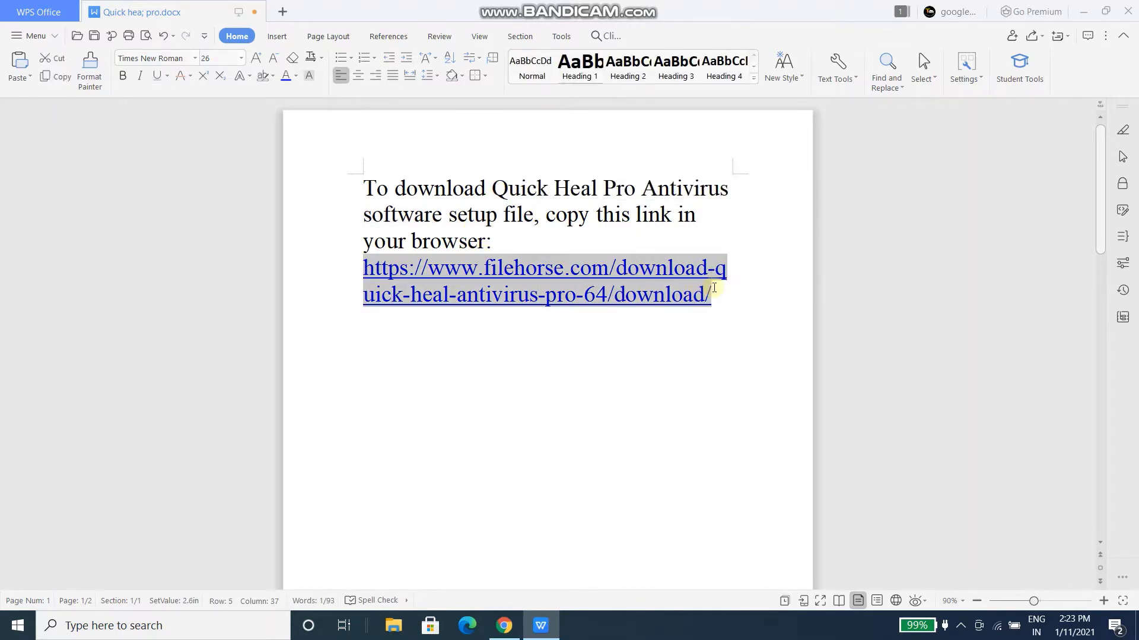
left_click(505, 625)
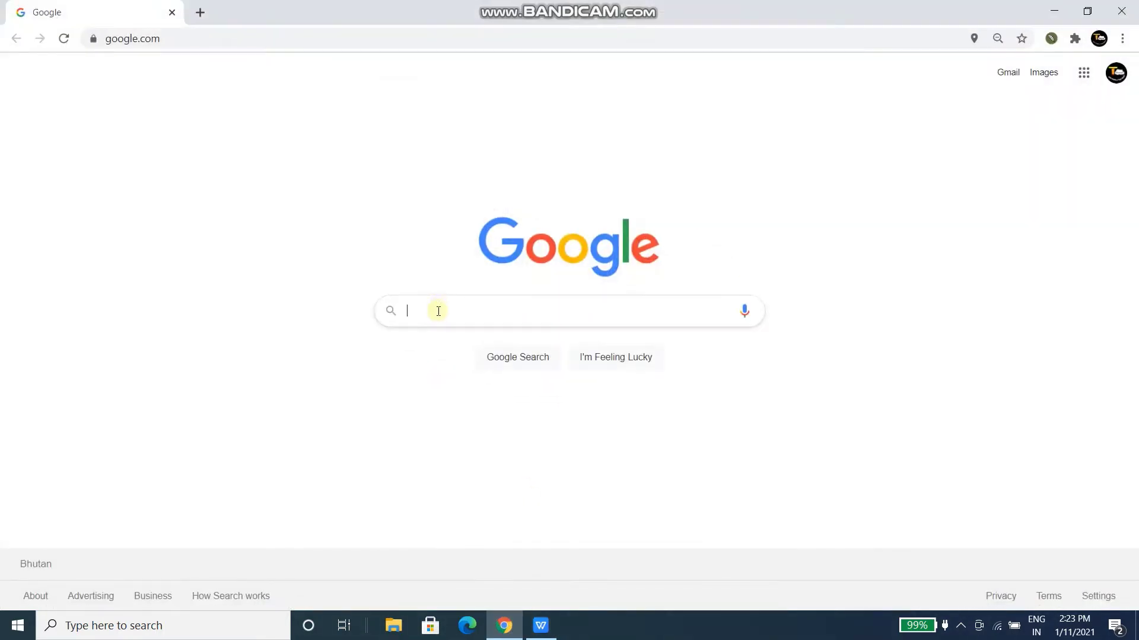
- Search Google for the pasted filehorse link and open the first FileHorse Quick Heal result
key("ctrl+v")
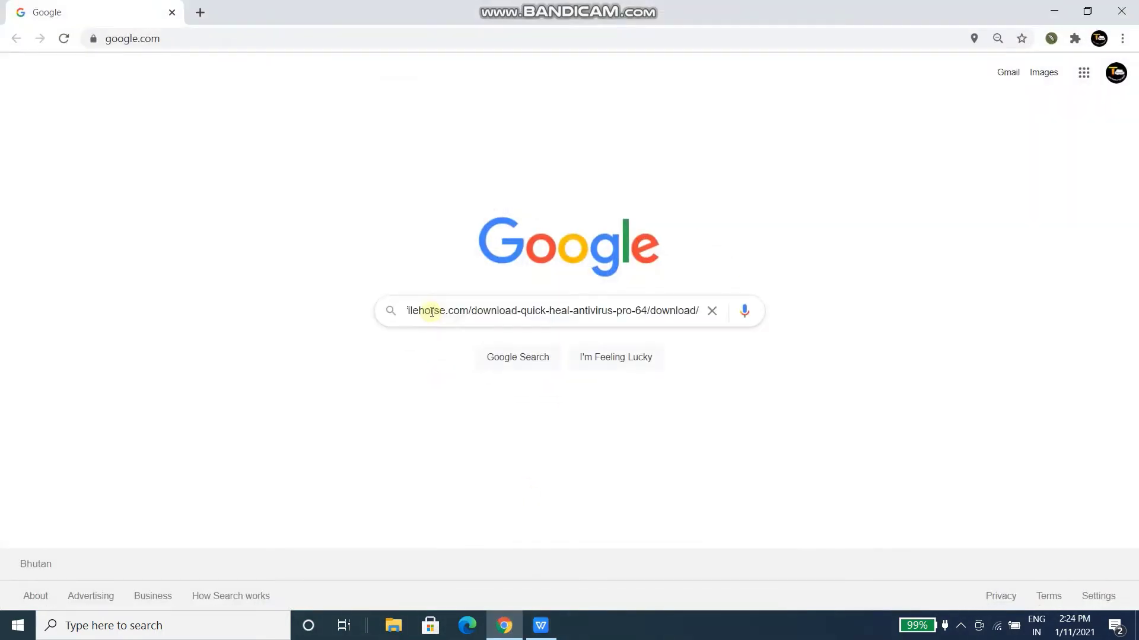
key("Return")
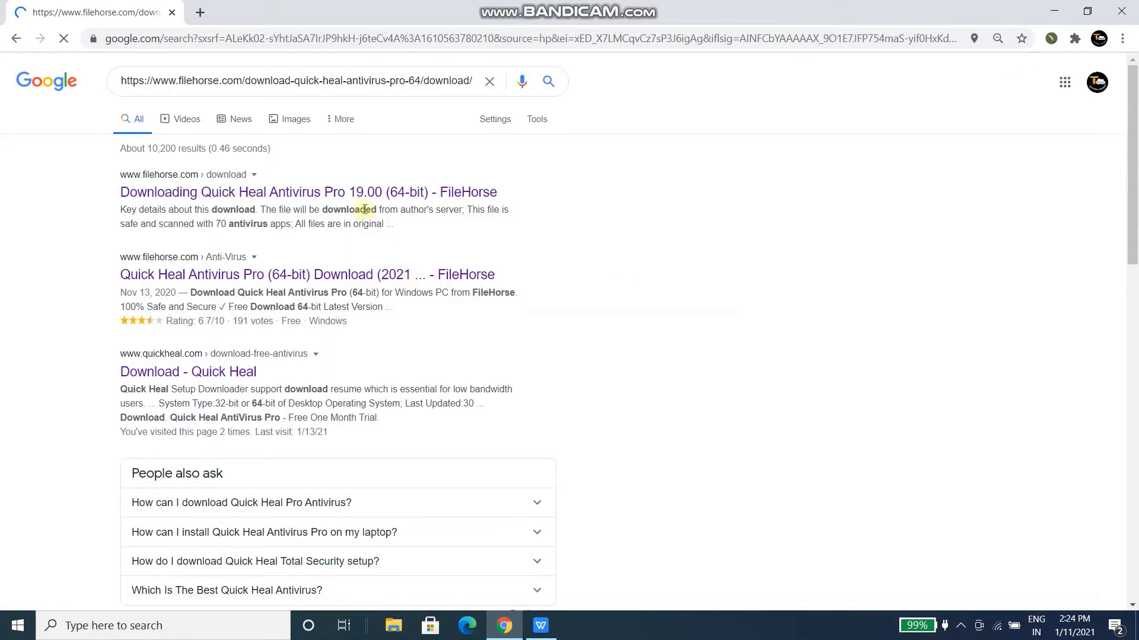
left_click(386, 192)
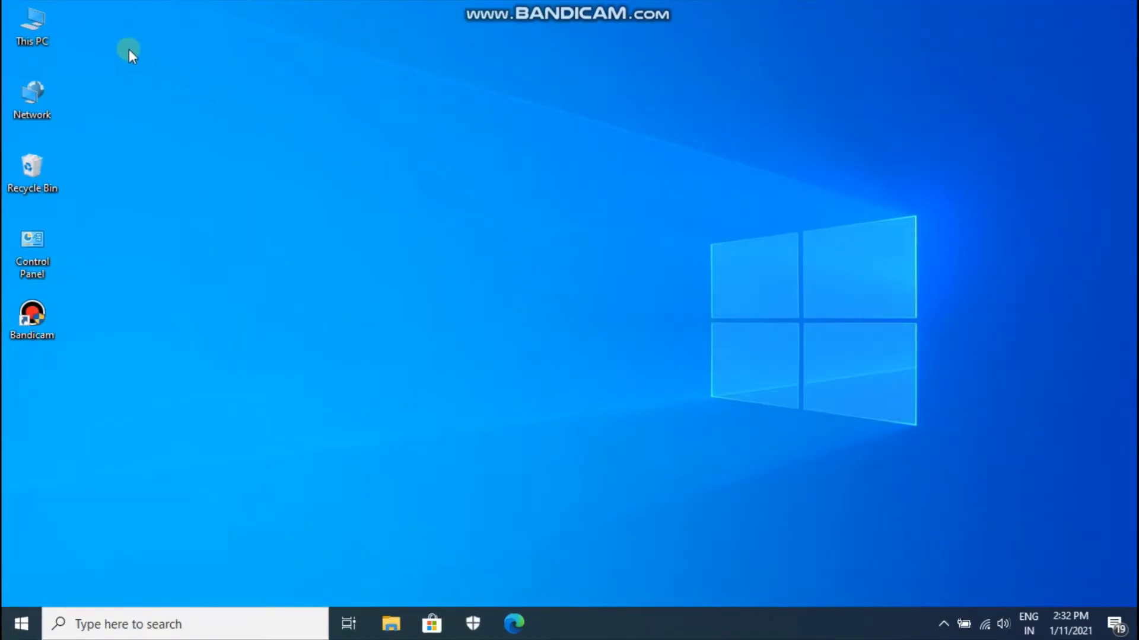
- Browse from This PC into the Downloads folder containing the QHAVFT64 installer
double_click(38, 28)
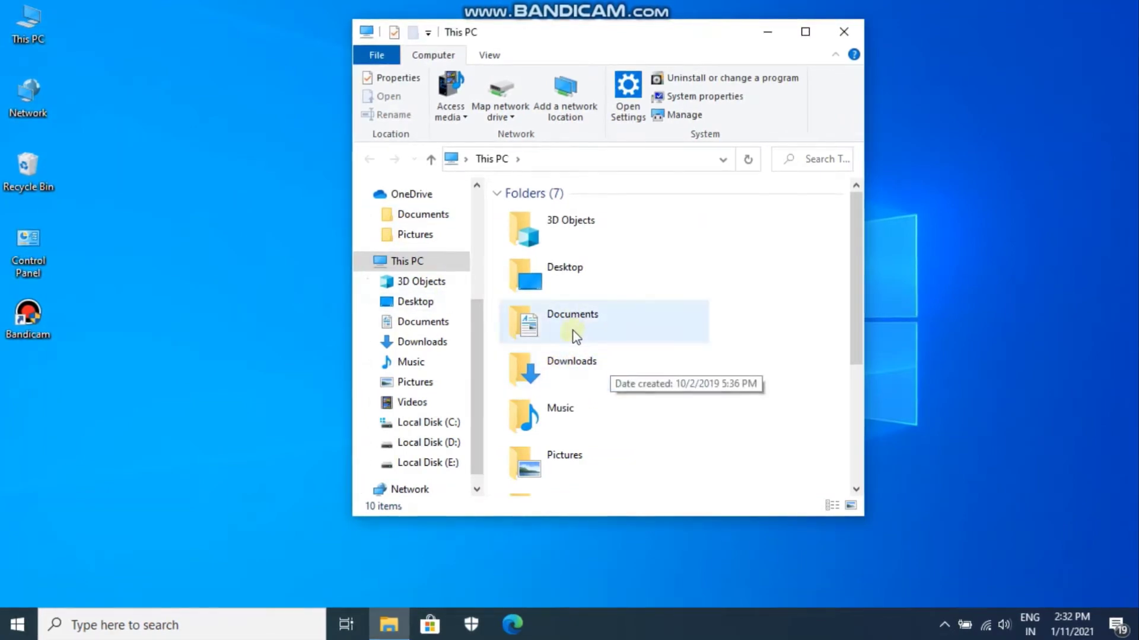
double_click(601, 368)
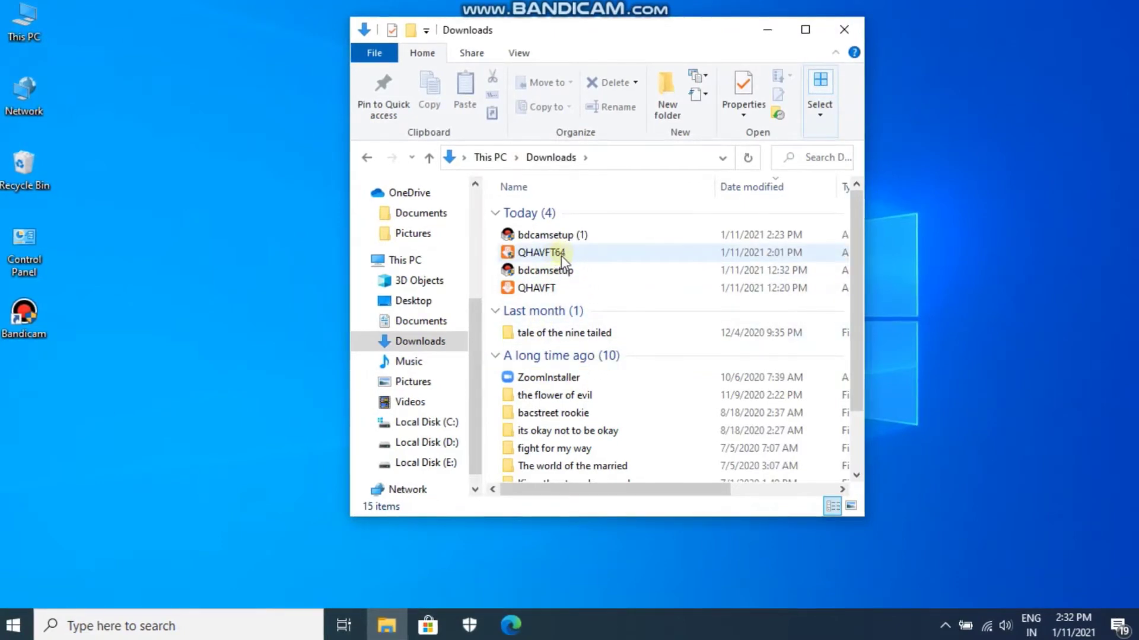
mouse_move(560, 254)
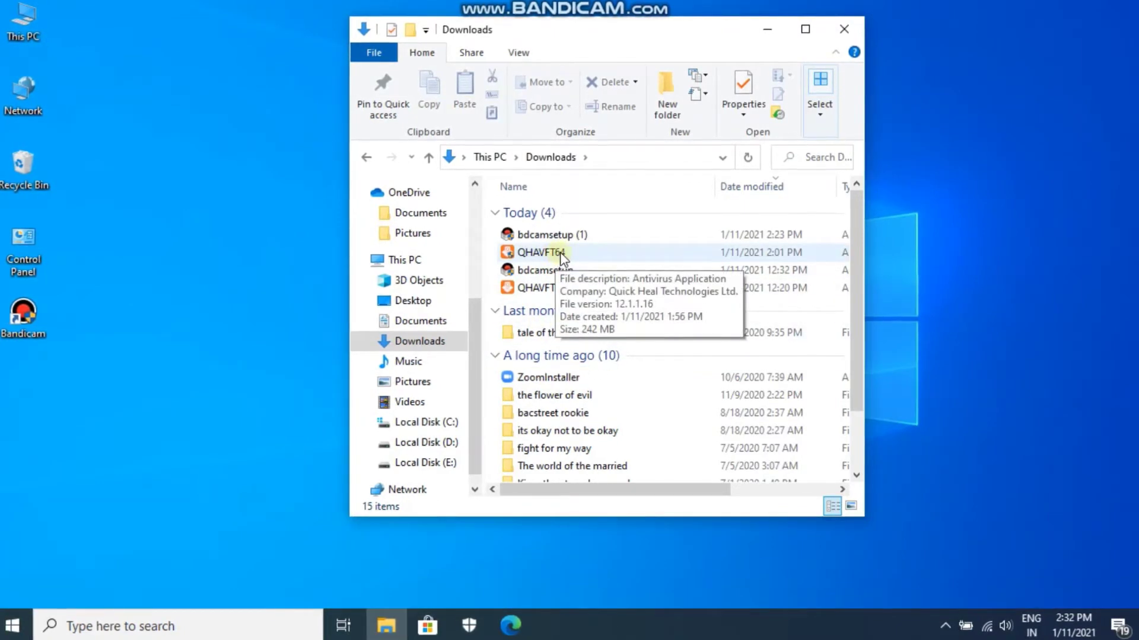
- Run QHAVFT64 and wait for the Quick Heal License Information page
double_click(560, 252)
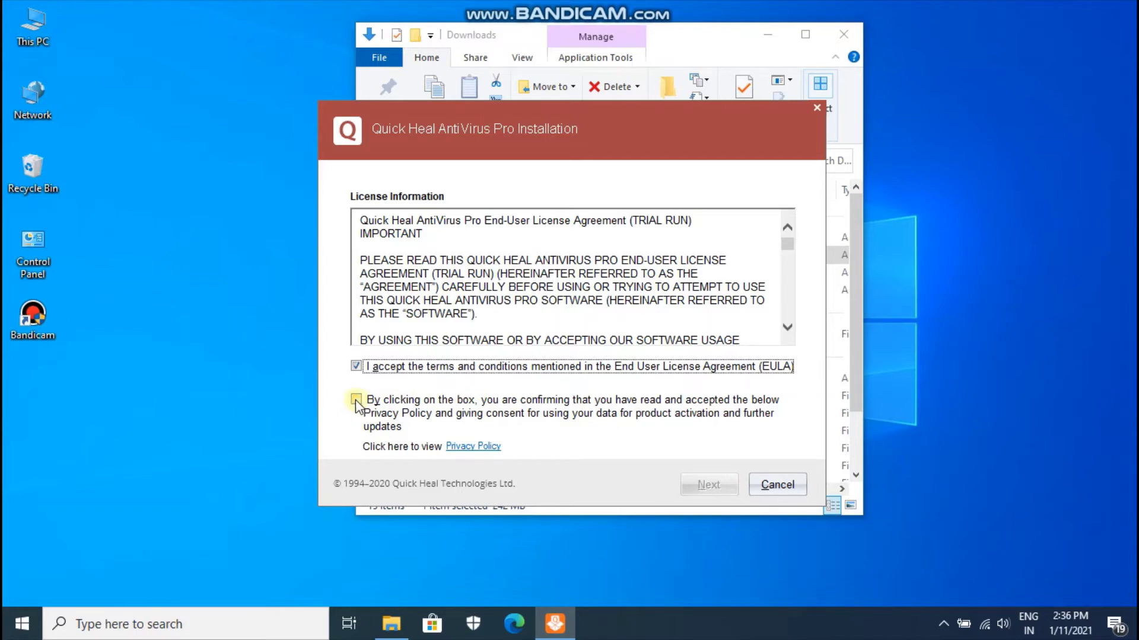
- Accept the EULA and privacy policy terms and continue to the Install Location page
left_click(356, 399)
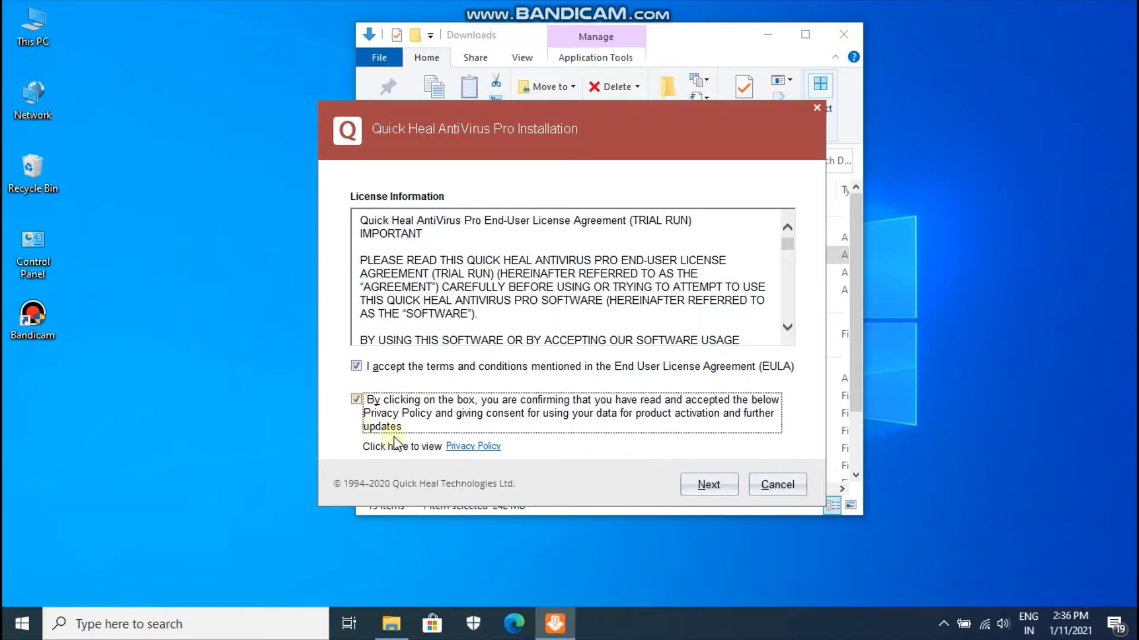
left_click(709, 485)
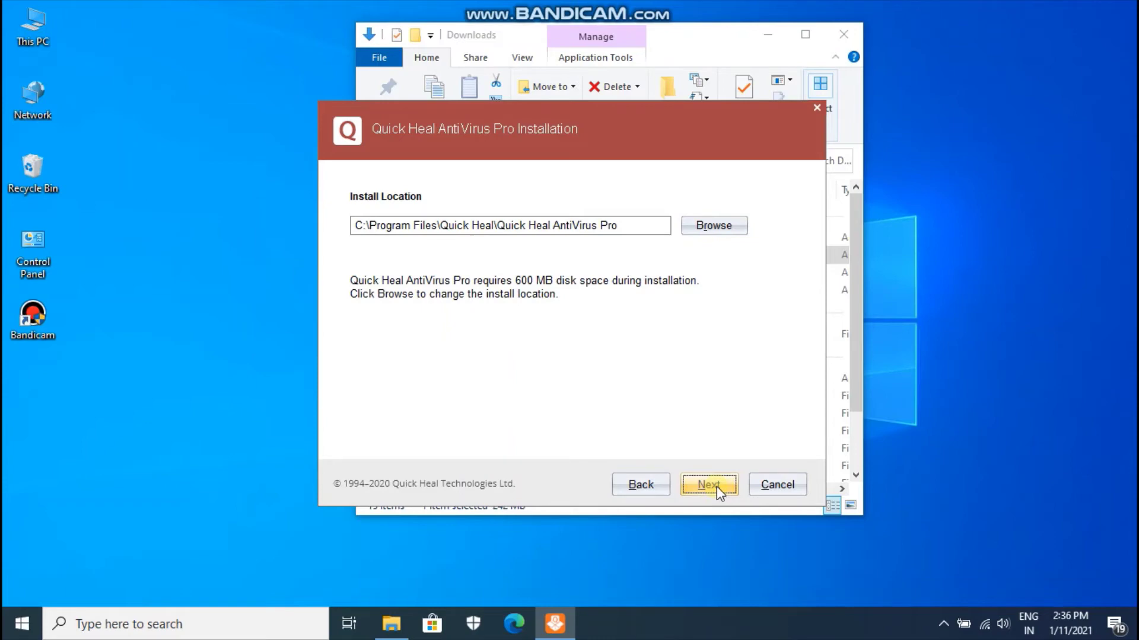
- Install into the default C:\Program Files\Quick Heal\Quick Heal AntiVirus Pro path and let installation progress
left_click(716, 487)
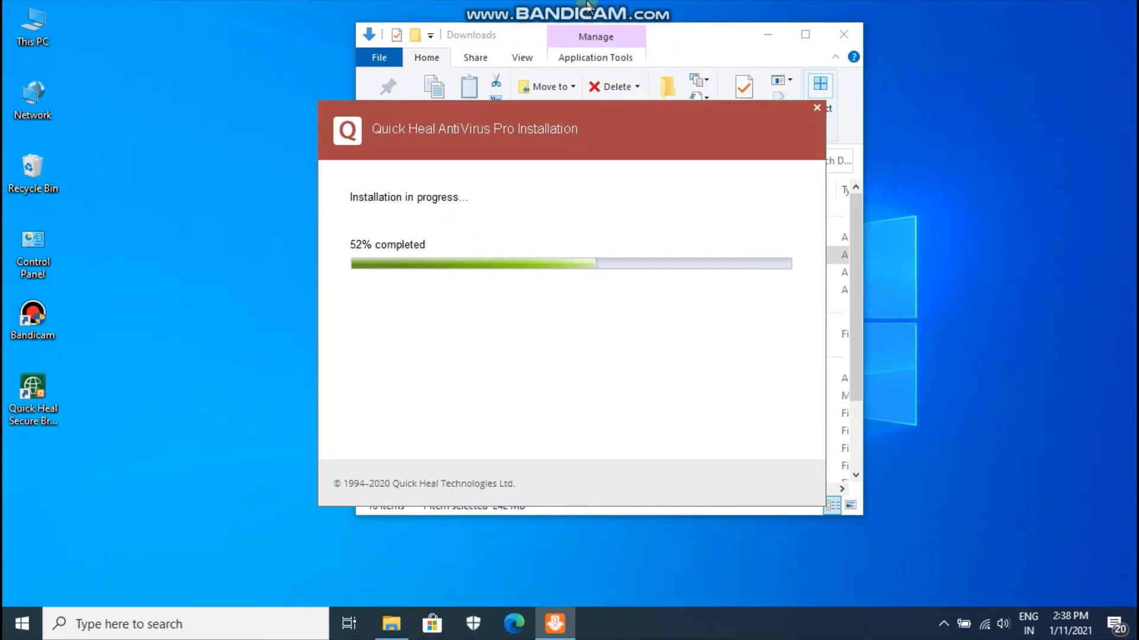
mouse_move(591, 12)
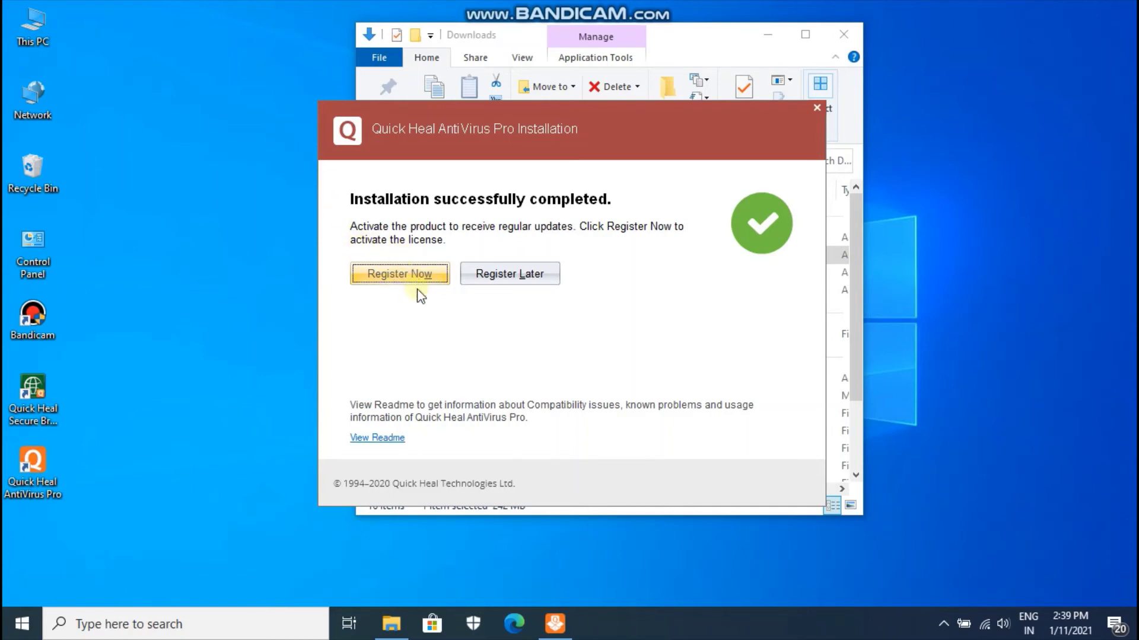
- Register the product for Personal Use, accepting the prefilled user details and submitting the activation request
left_click(404, 274)
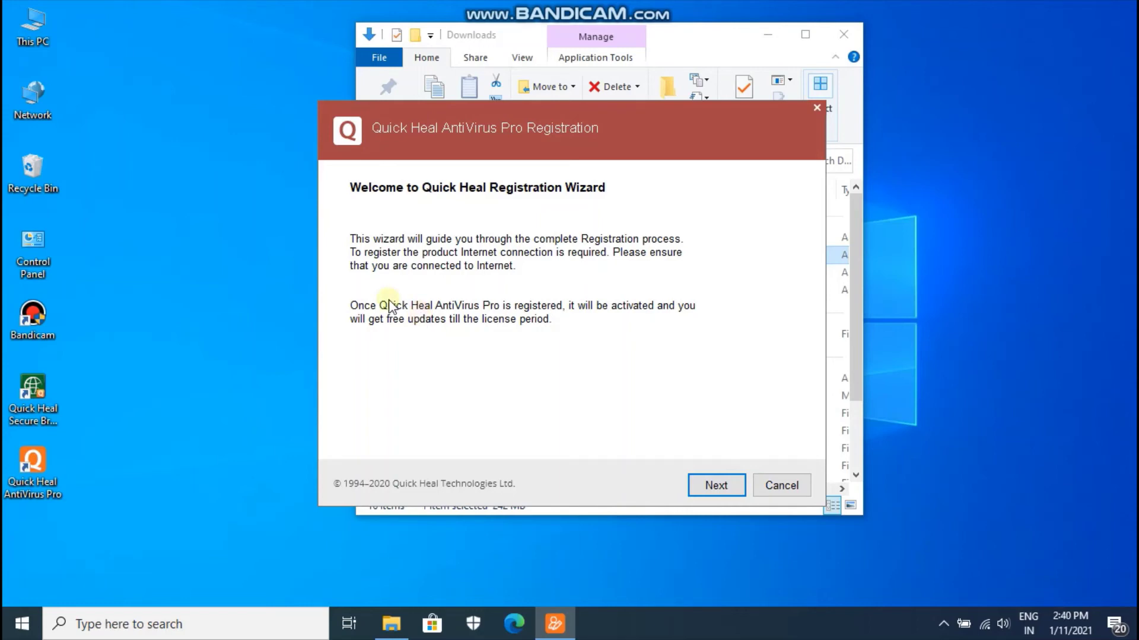
left_click(700, 488)
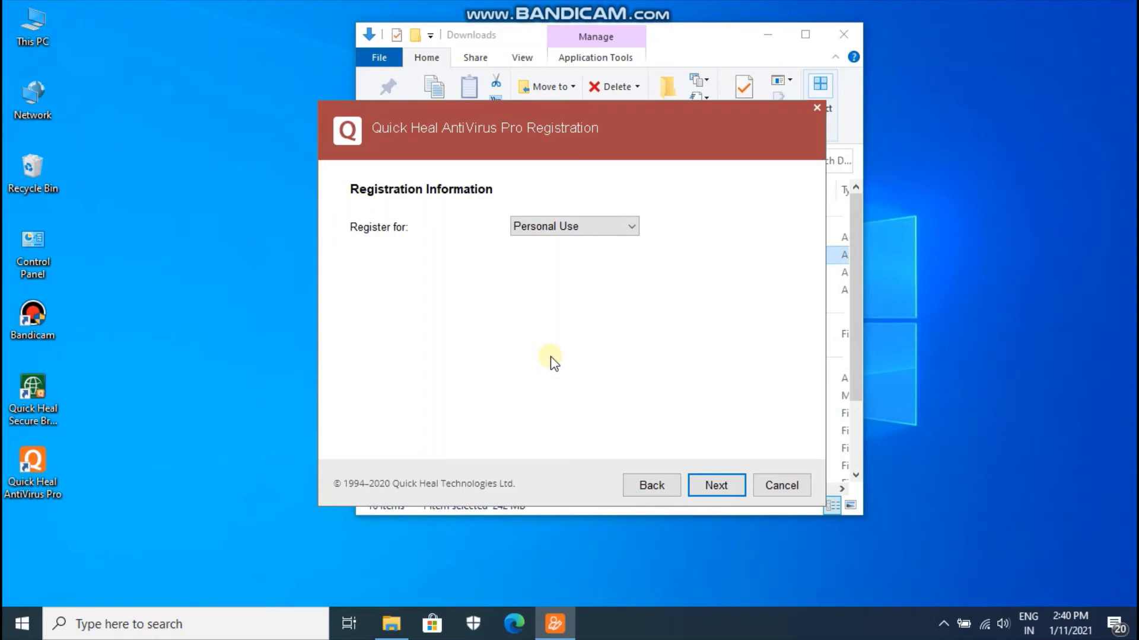
left_click(716, 485)
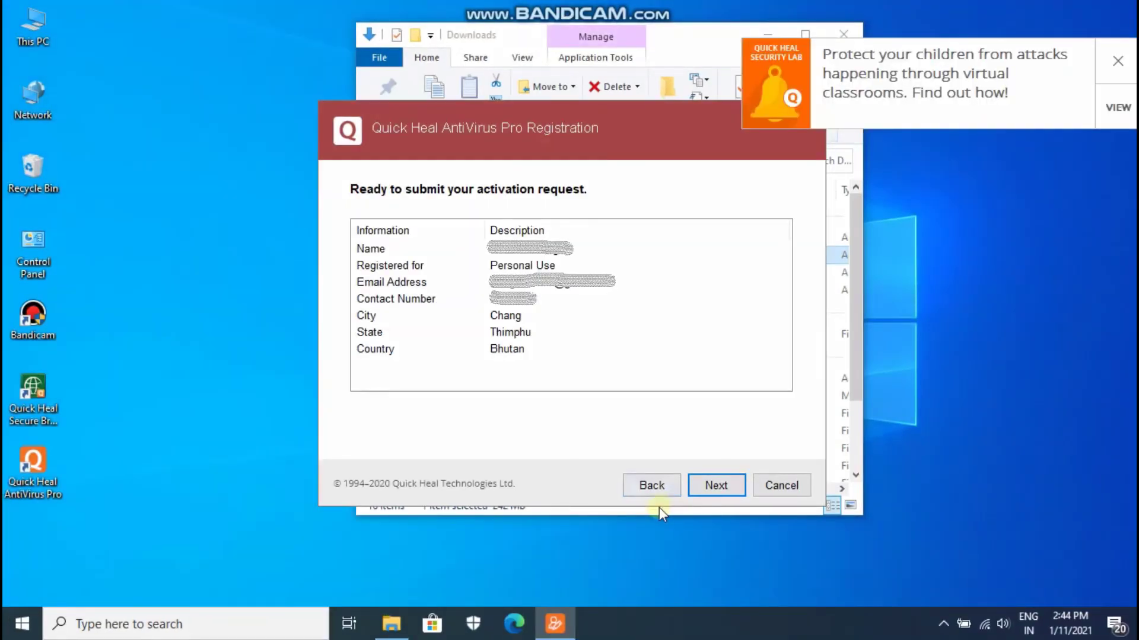
left_click(715, 487)
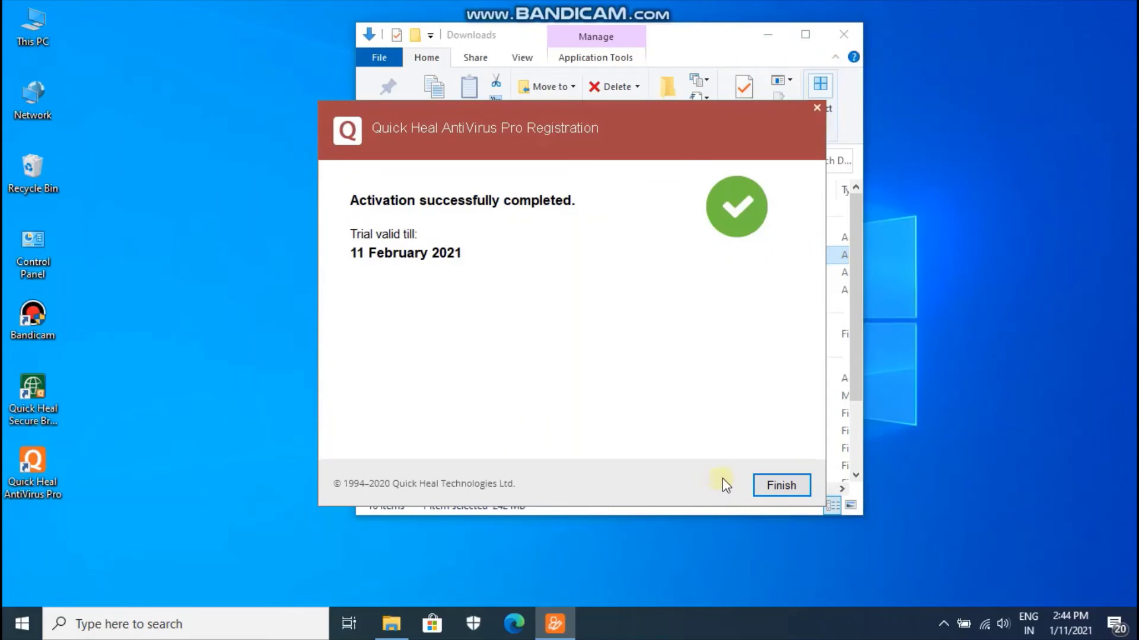
- Close the trial registration and choose to register with an already-bought product key
left_click(780, 488)
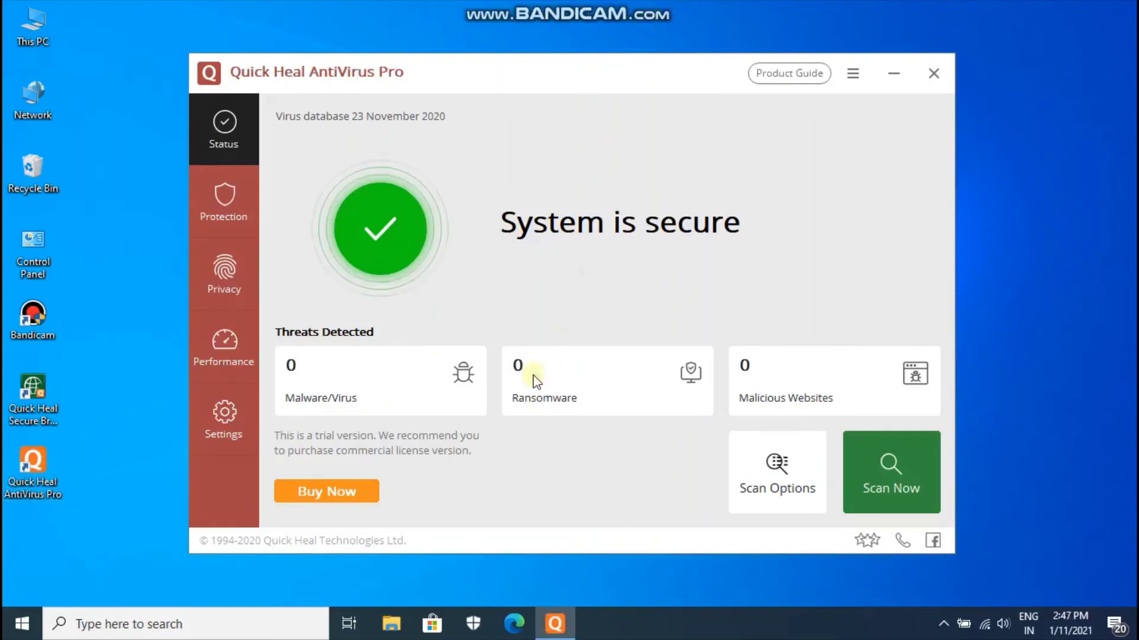
left_click(339, 498)
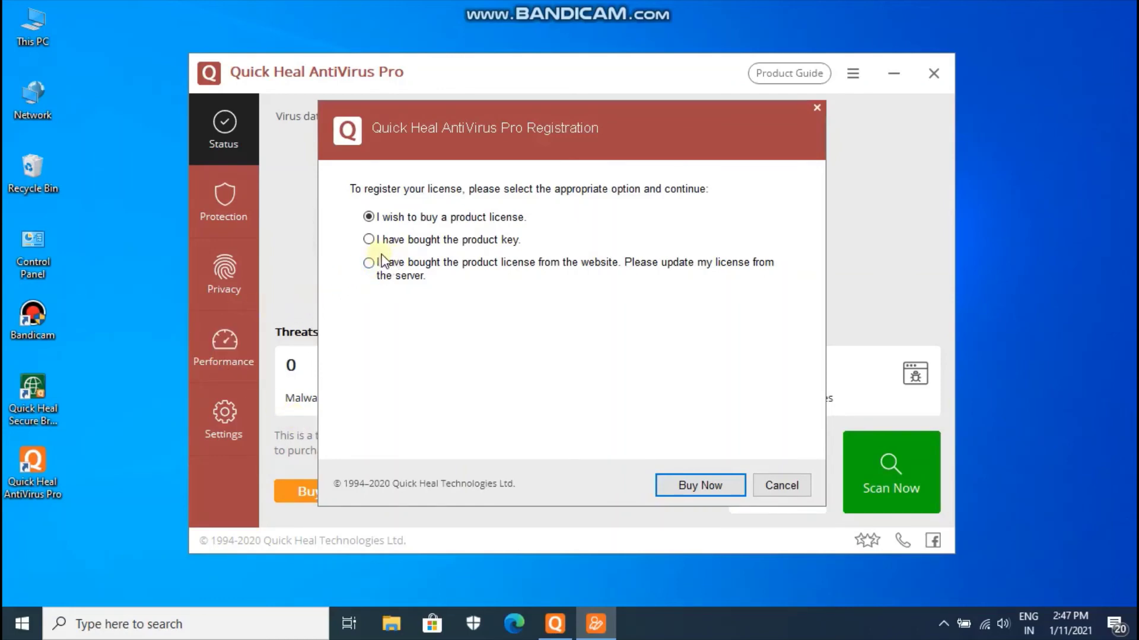
left_click(369, 239)
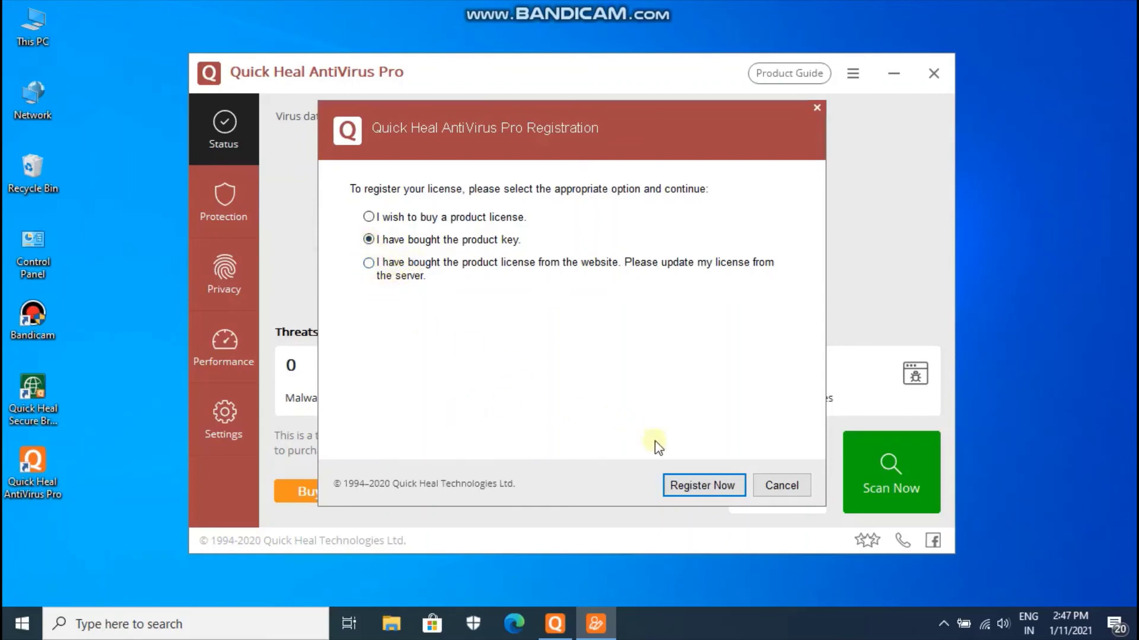
left_click(696, 486)
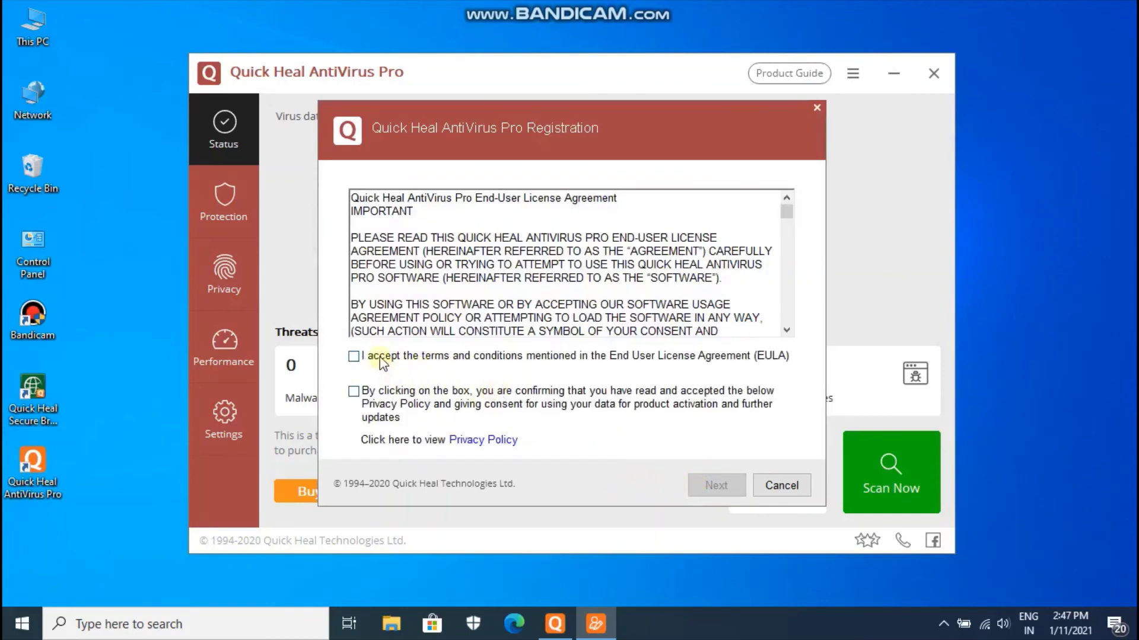
- Accept both the licence agreement and privacy consent to reach the Product Key entry
left_click(355, 358)
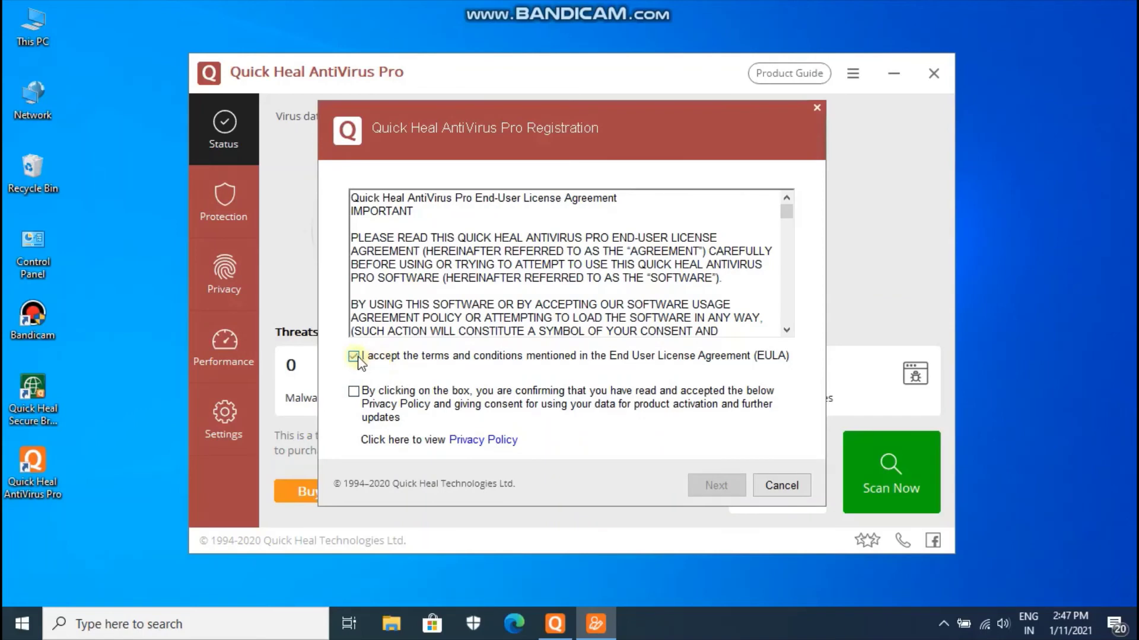
left_click(356, 393)
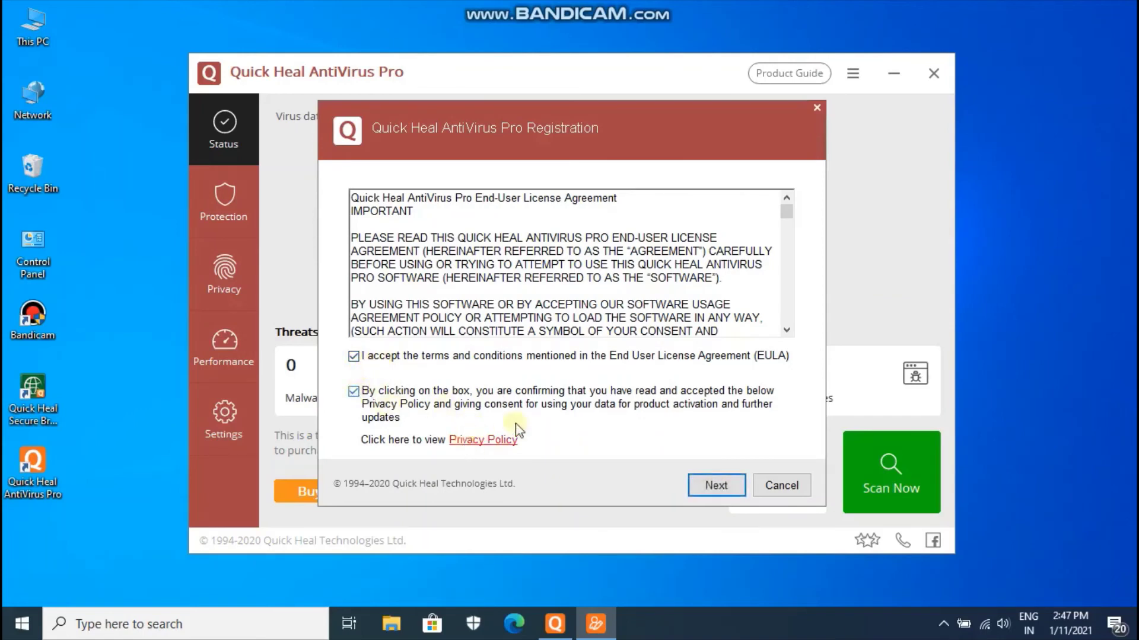
left_click(713, 488)
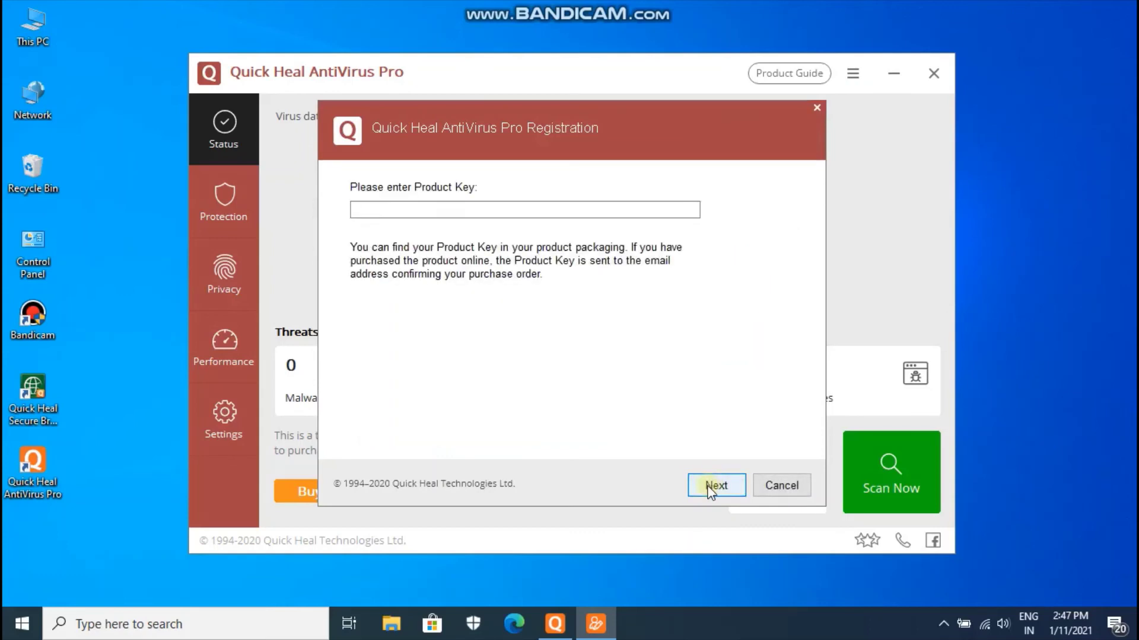
- Enter the purchased product key and activate the licence, valid until 07 November 2021
key("ctrl+v")
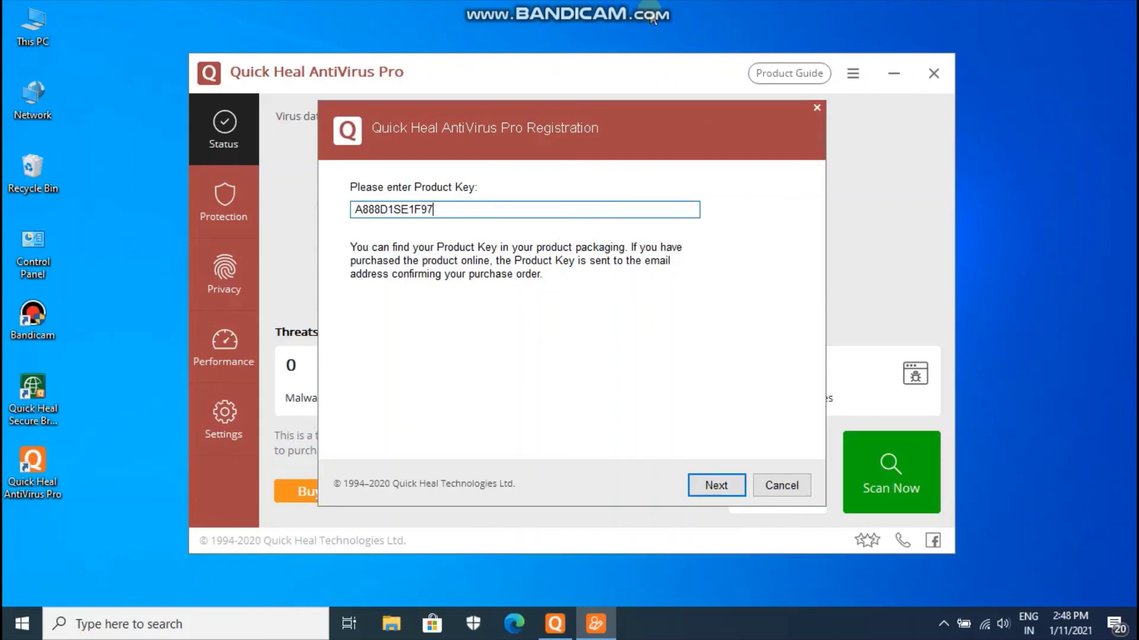
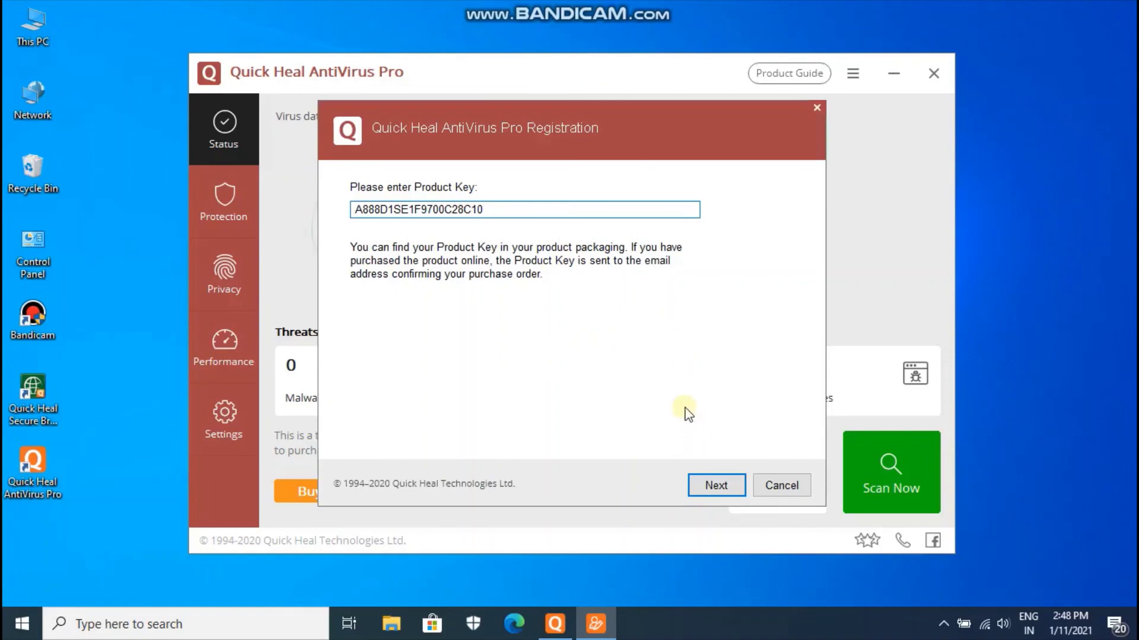
left_click(721, 486)
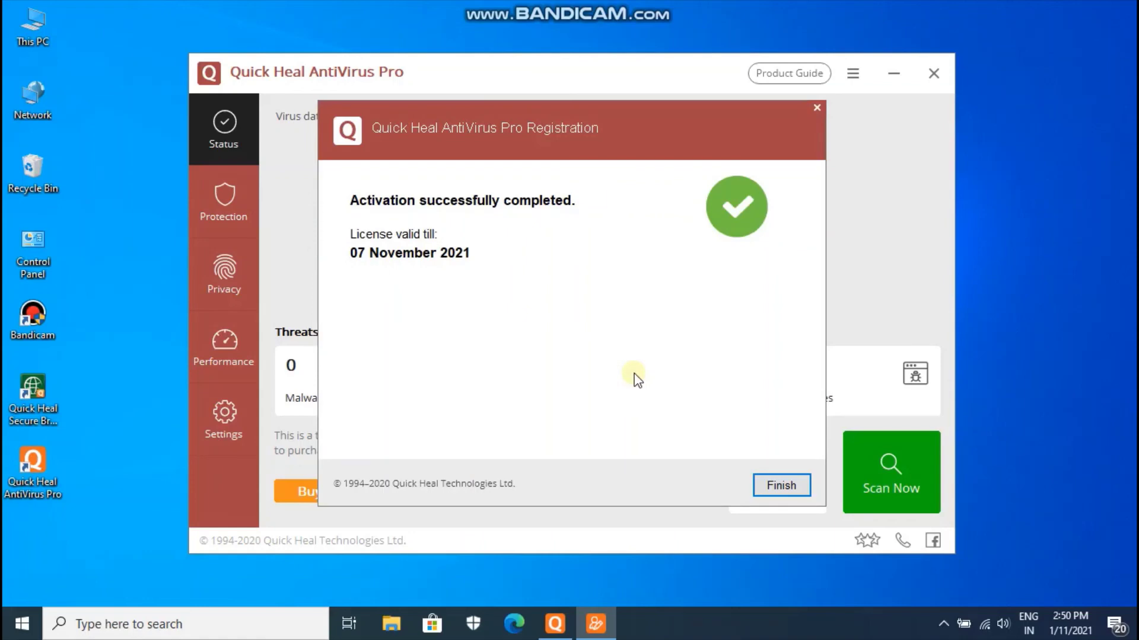
left_click(619, 8)
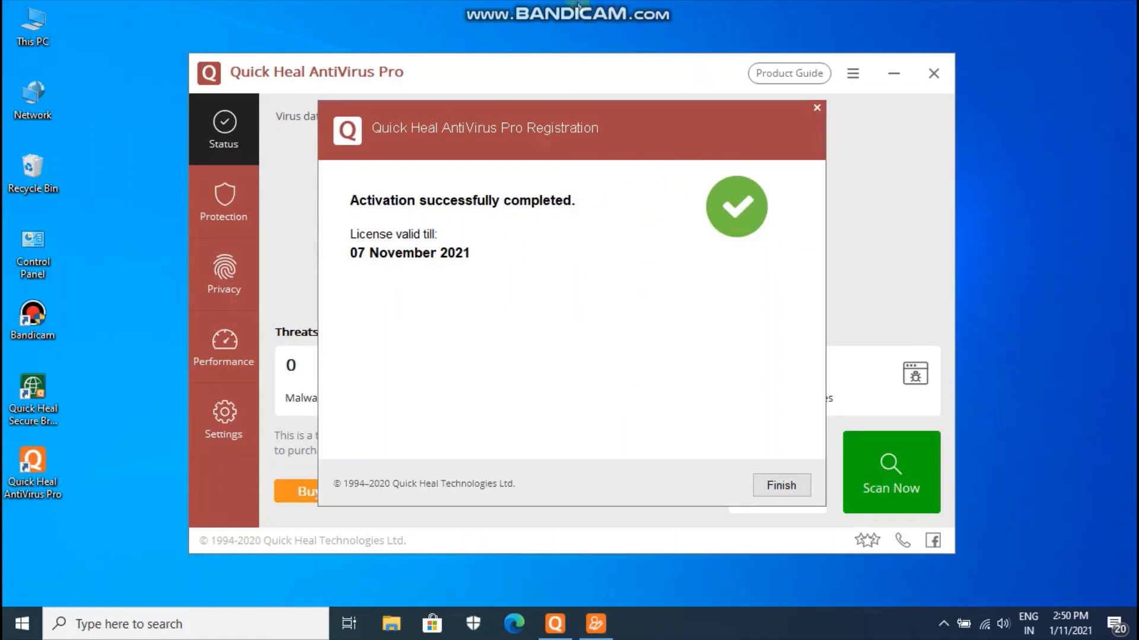
- Sign up for Remote Device Management, then close Quick Heal showing 300 licence days left
mouse_move(599, 15)
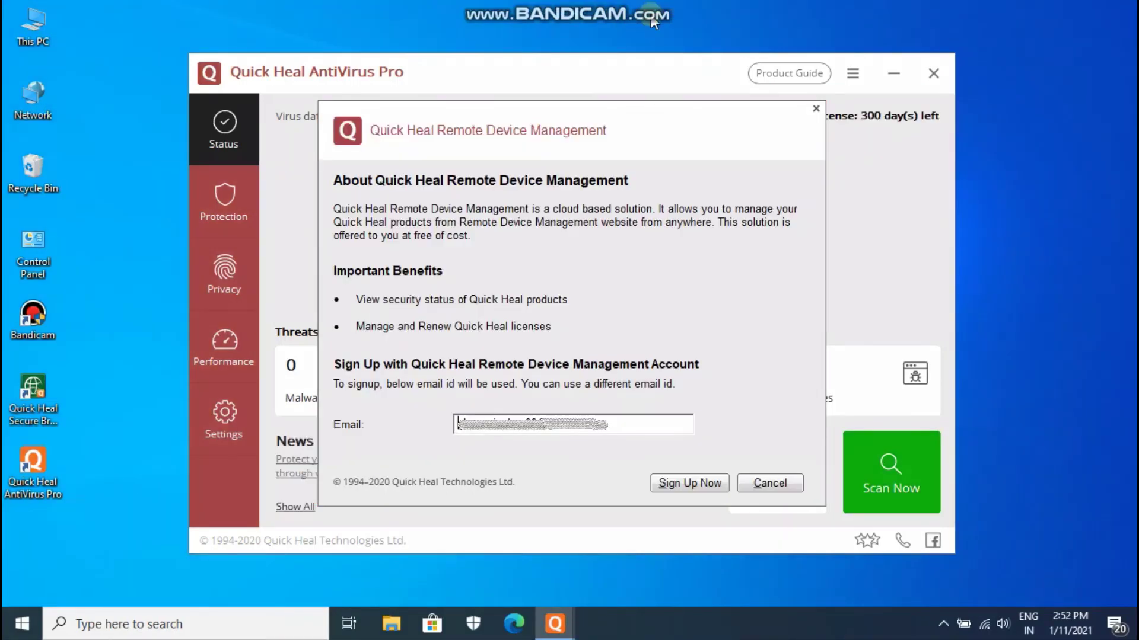
left_click(695, 483)
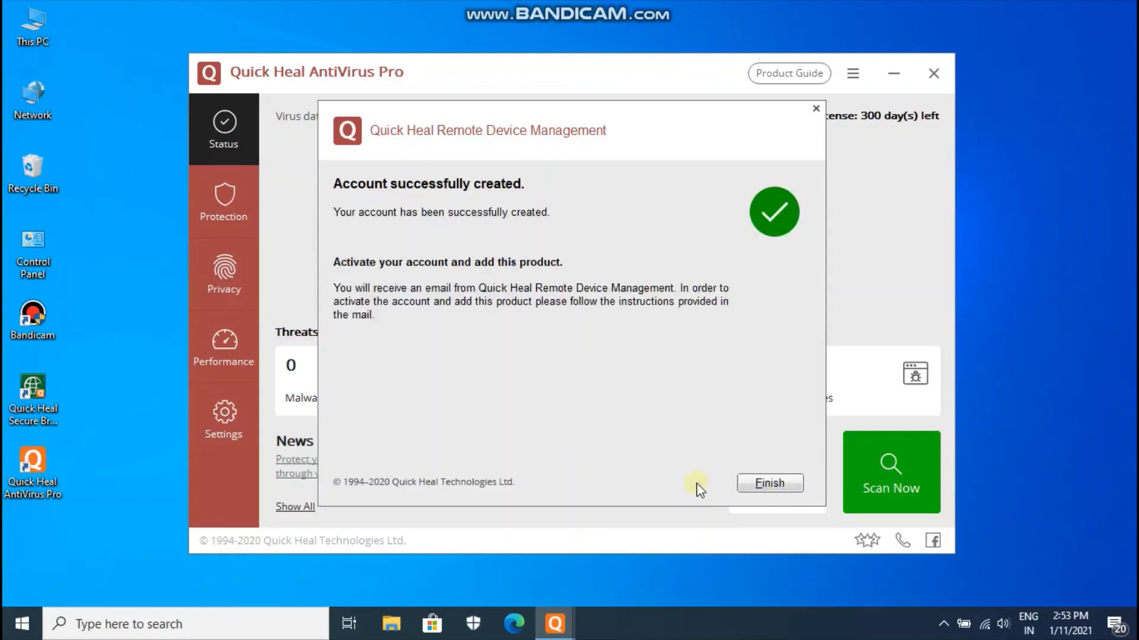
left_click(765, 484)
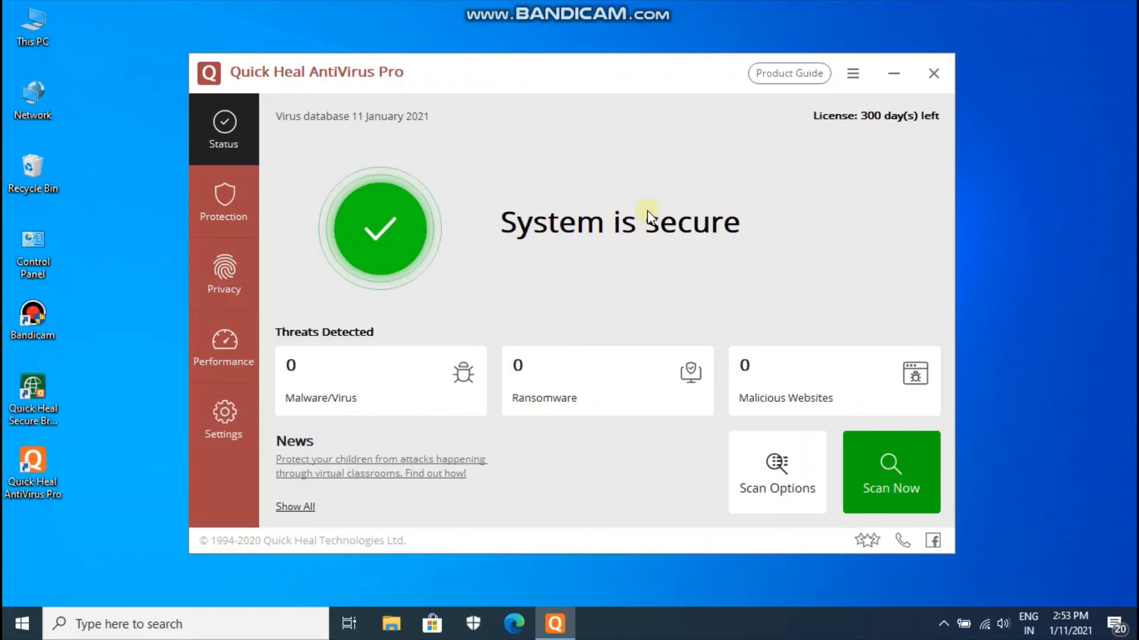
left_click(922, 59)
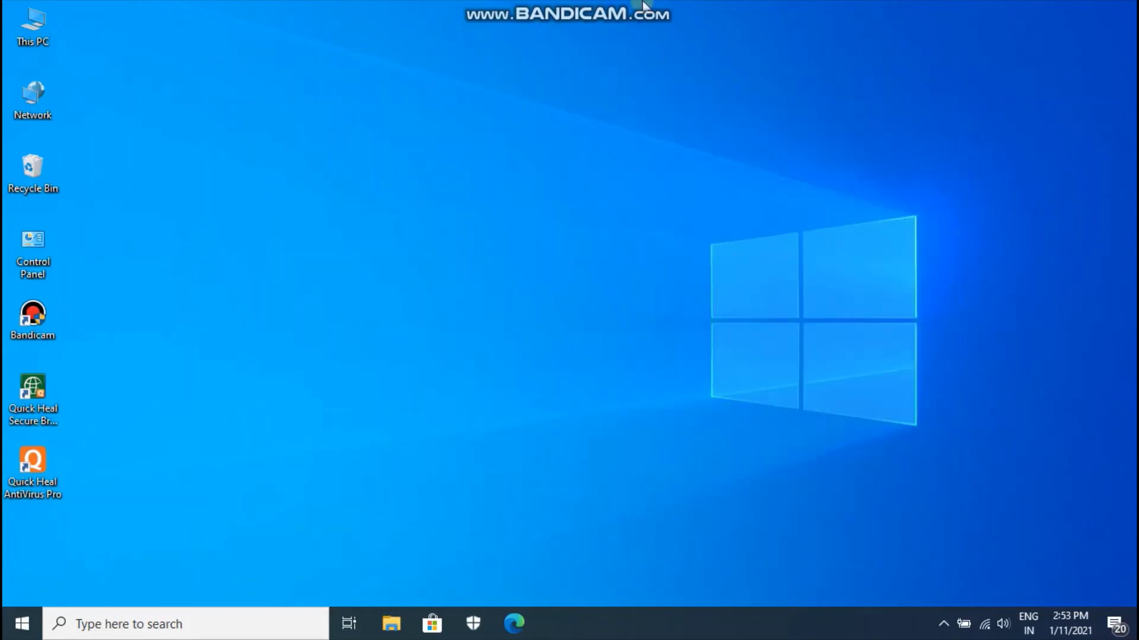
mouse_move(568, 3)
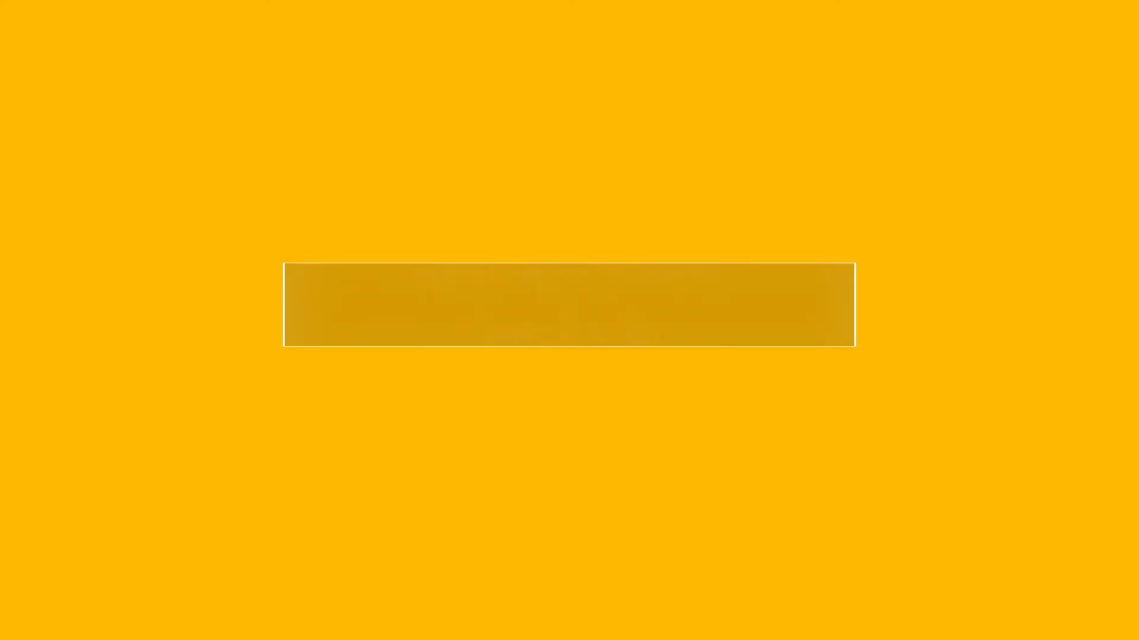